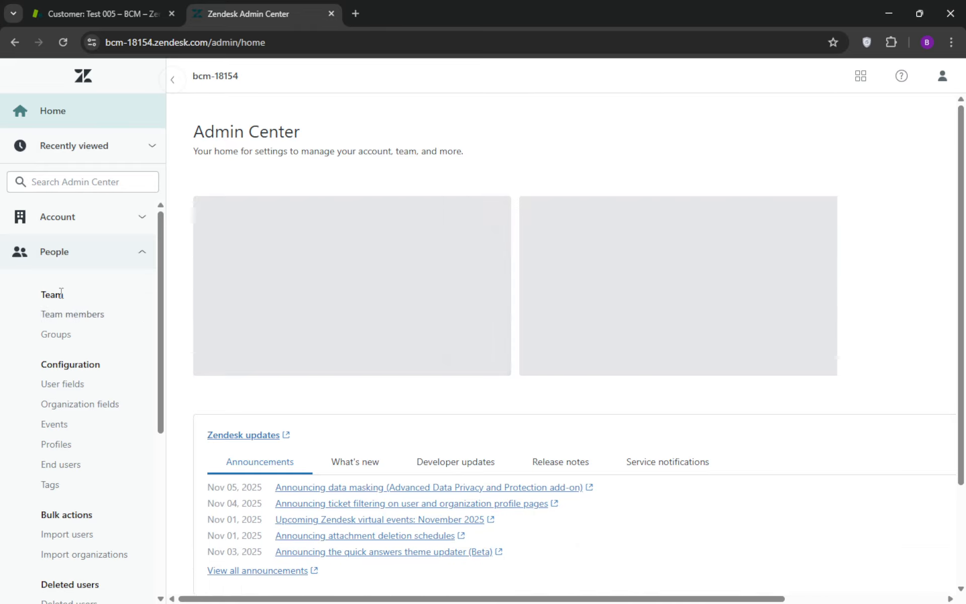
Open the light agent's record from the team members list and review the product roles and access
{"action": "left_click", "coordinate": [70, 317]}
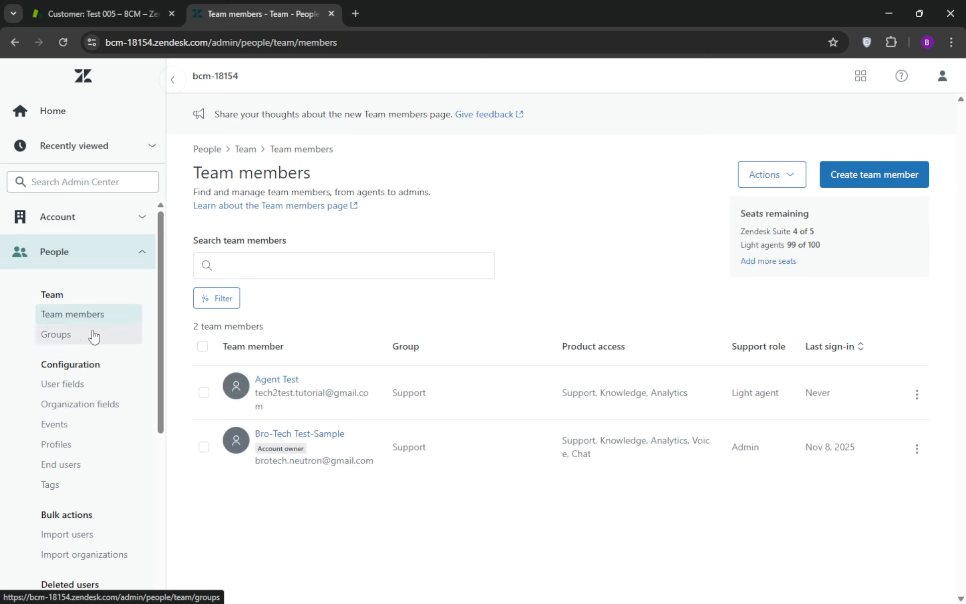
{"action": "left_click", "coordinate": [285, 382]}
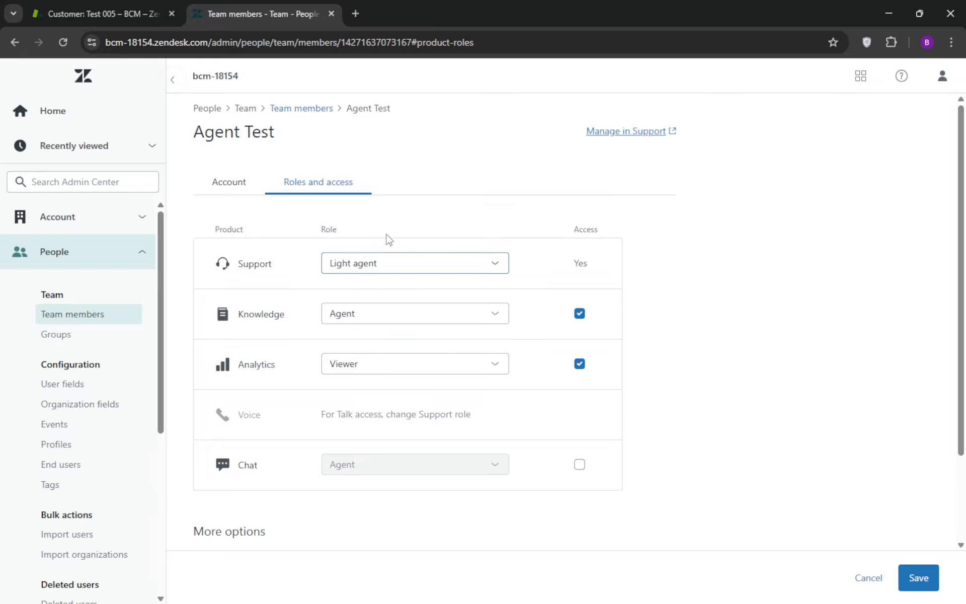
{"action": "scroll", "coordinate": [395, 236], "scroll_direction": "down", "scroll_amount": 2}
{"action": "scroll", "coordinate": [405, 249], "scroll_direction": "down", "scroll_amount": 2}
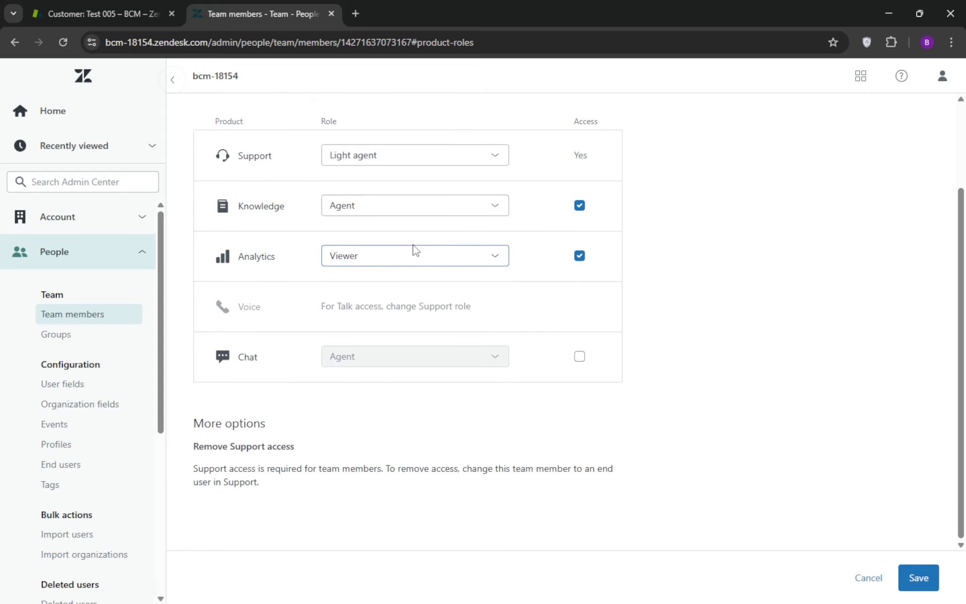
{"action": "scroll", "coordinate": [415, 248], "scroll_direction": "up", "scroll_amount": 3}
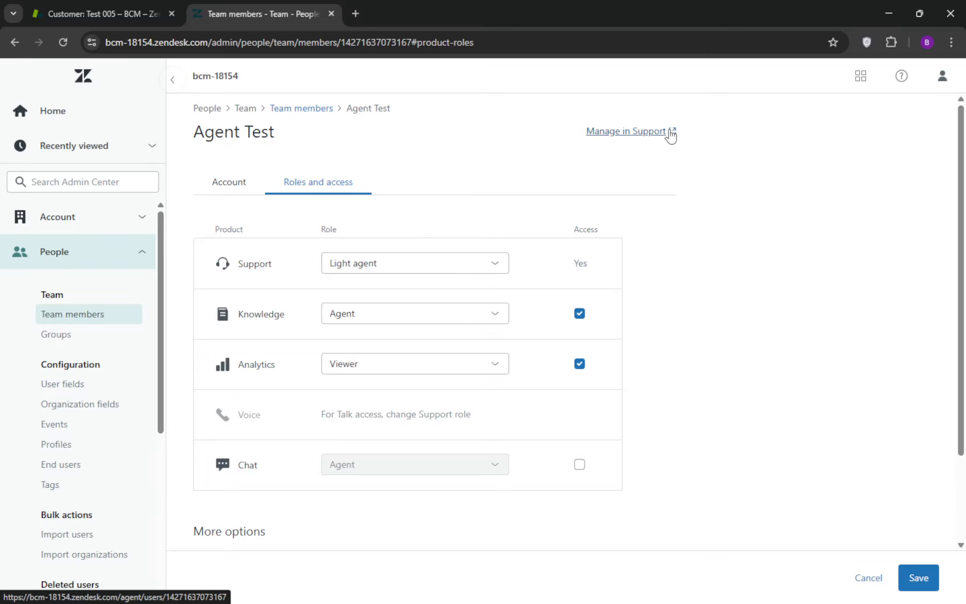
Open the light agent's profile in Support, and set the agent's Knowledge role to Viewer in Admin Center
{"action": "left_click", "coordinate": [624, 131]}
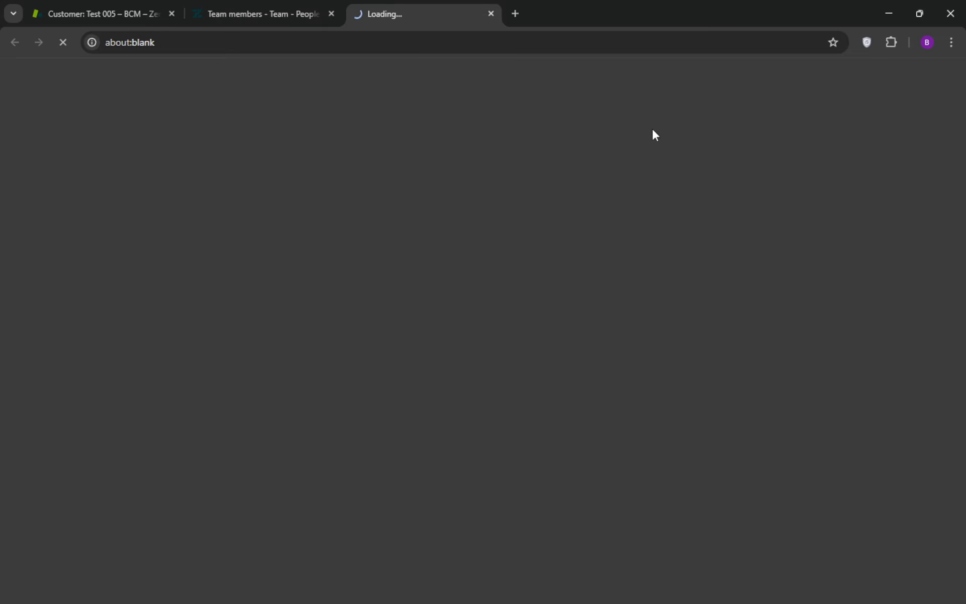
{"action": "left_click", "coordinate": [271, 7]}
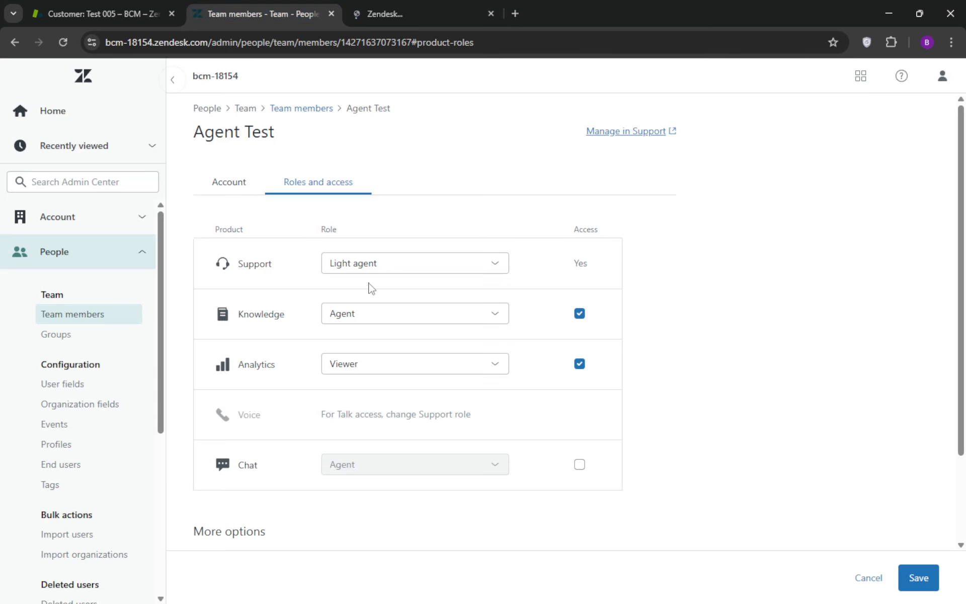
{"action": "left_click", "coordinate": [495, 318]}
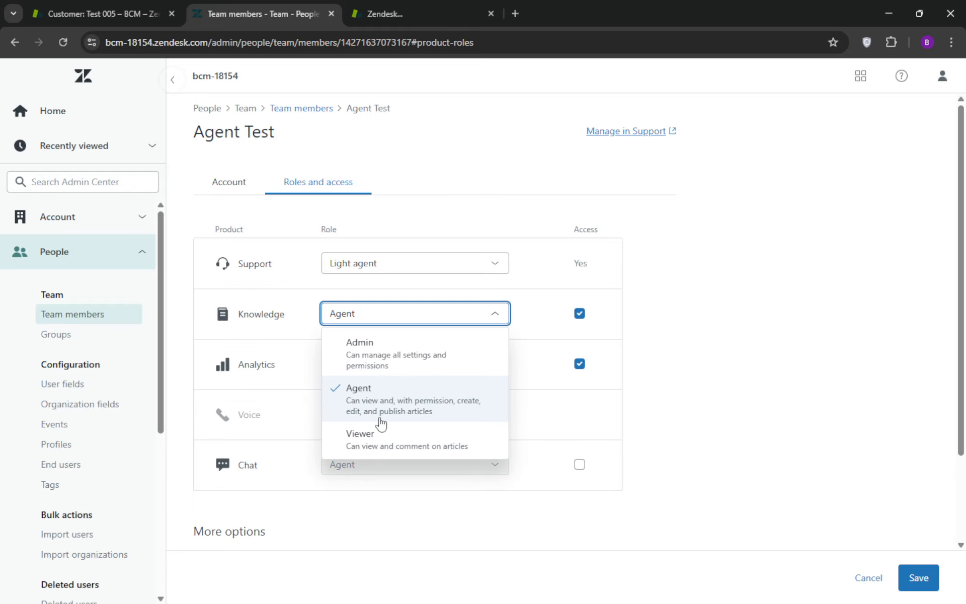
{"action": "left_click", "coordinate": [382, 444]}
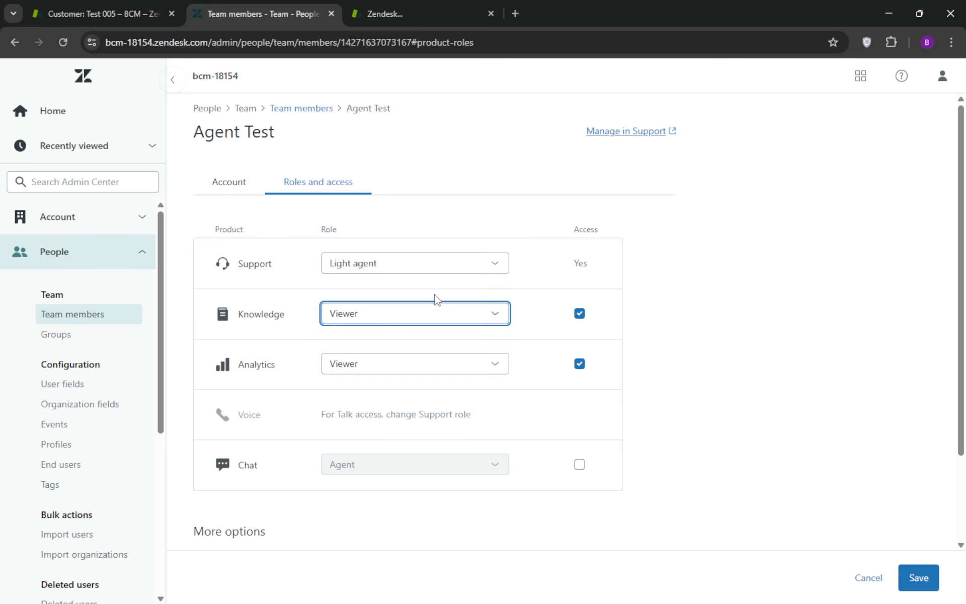
Review the role choices available for Support and Knowledge, and check the agent's profile in Support
{"action": "left_click", "coordinate": [475, 265]}
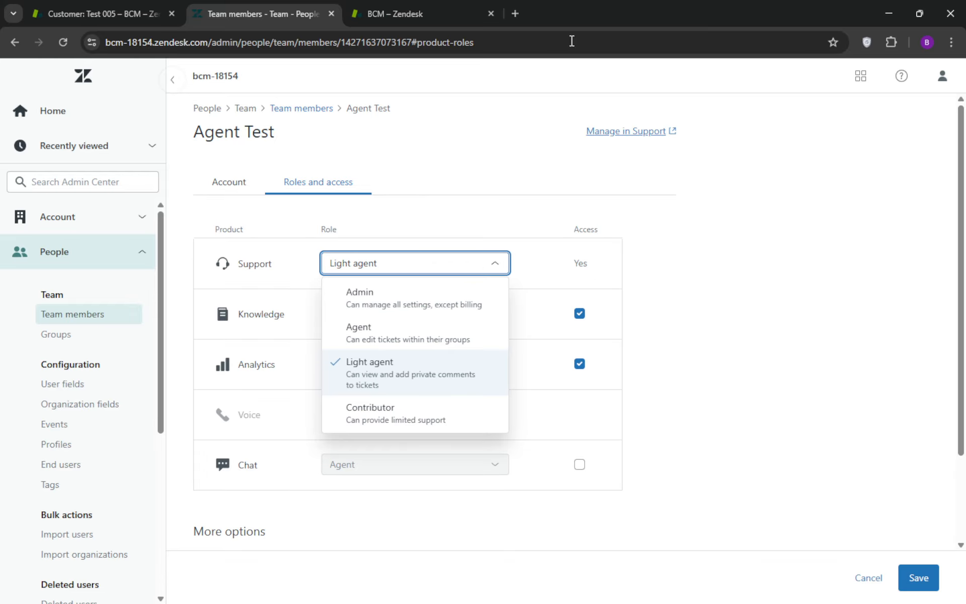
{"action": "left_click", "coordinate": [397, 6]}
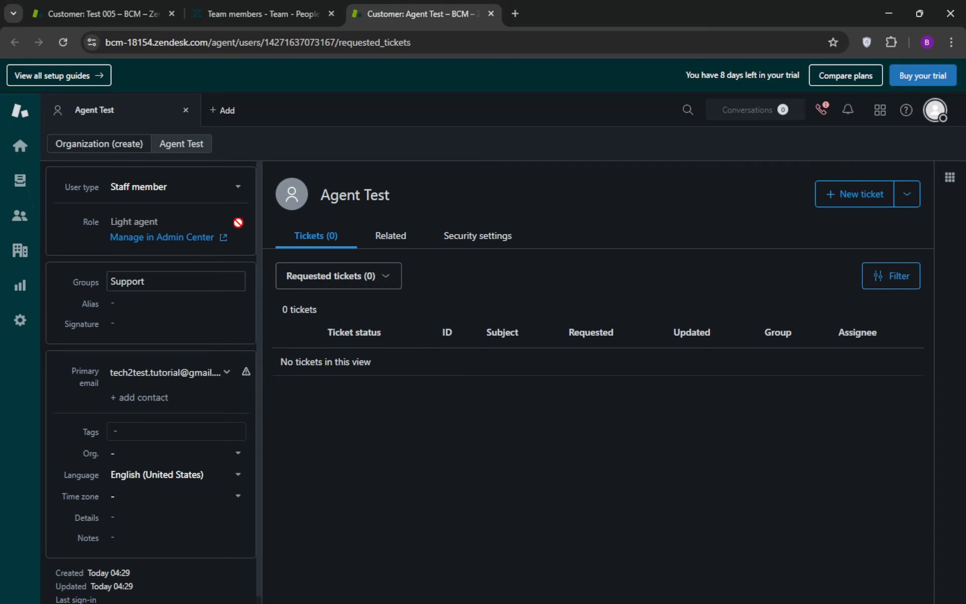
{"action": "left_click", "coordinate": [269, 4]}
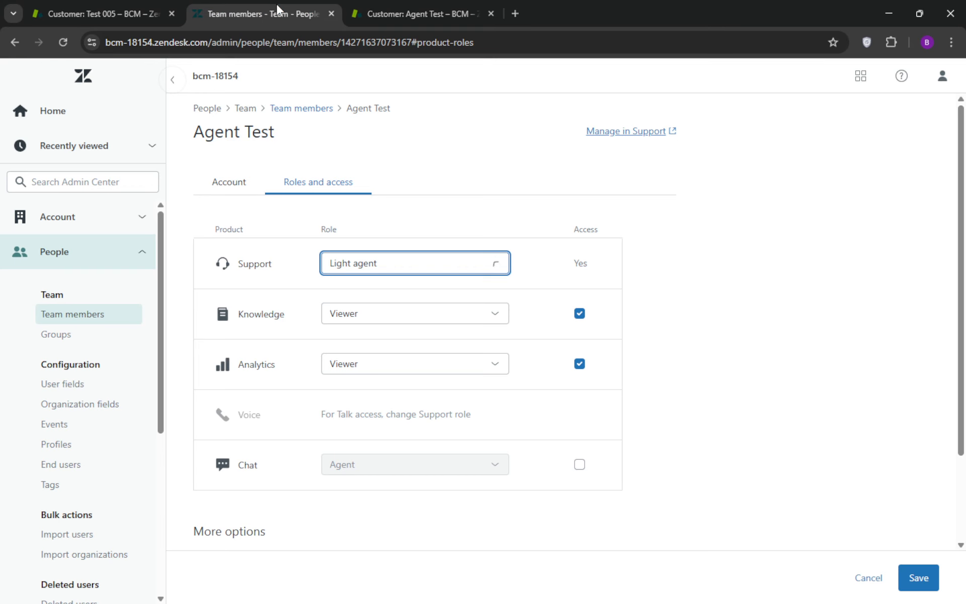
{"action": "left_click", "coordinate": [497, 321]}
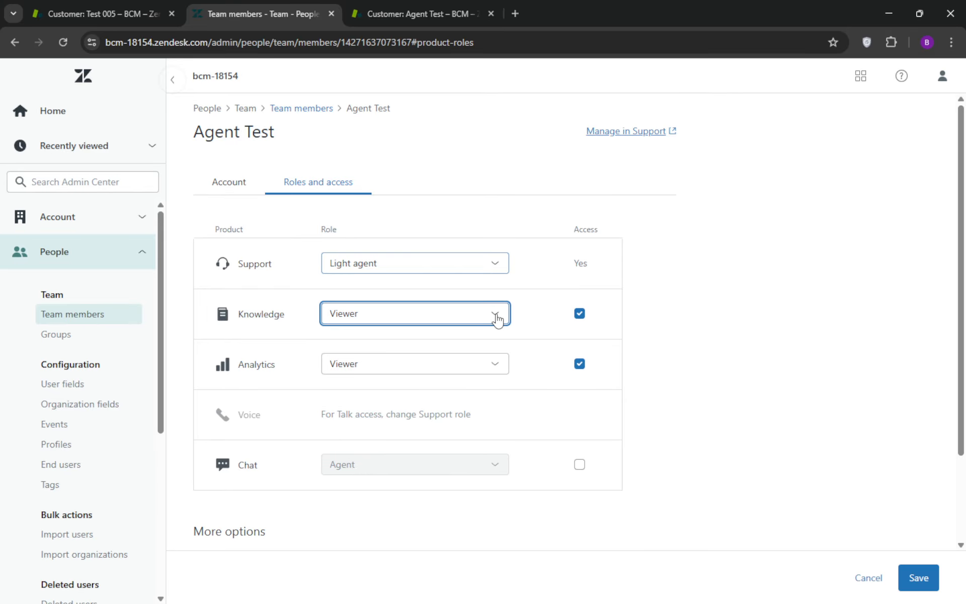
{"action": "left_click", "coordinate": [497, 318]}
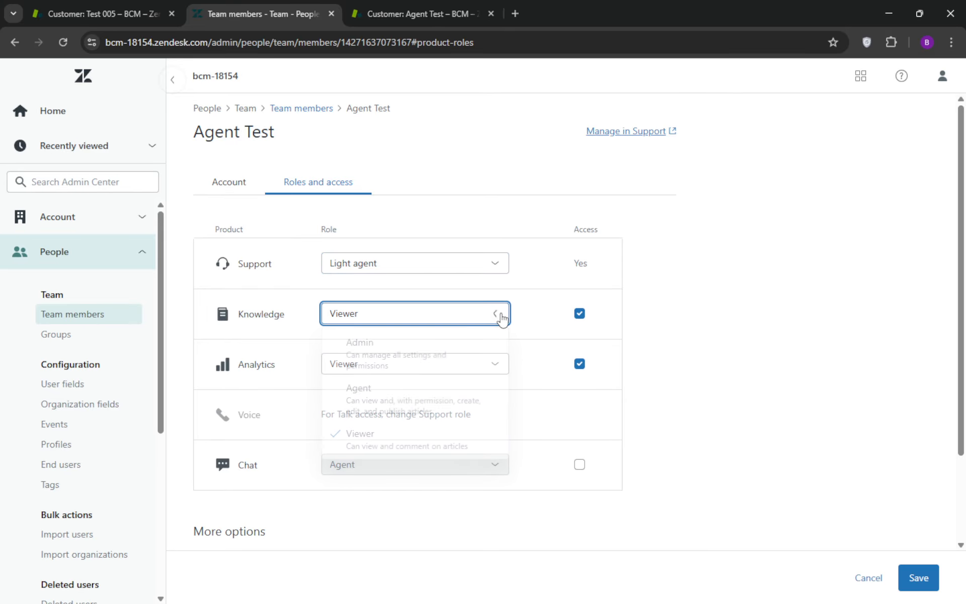
{"action": "left_click", "coordinate": [503, 270]}
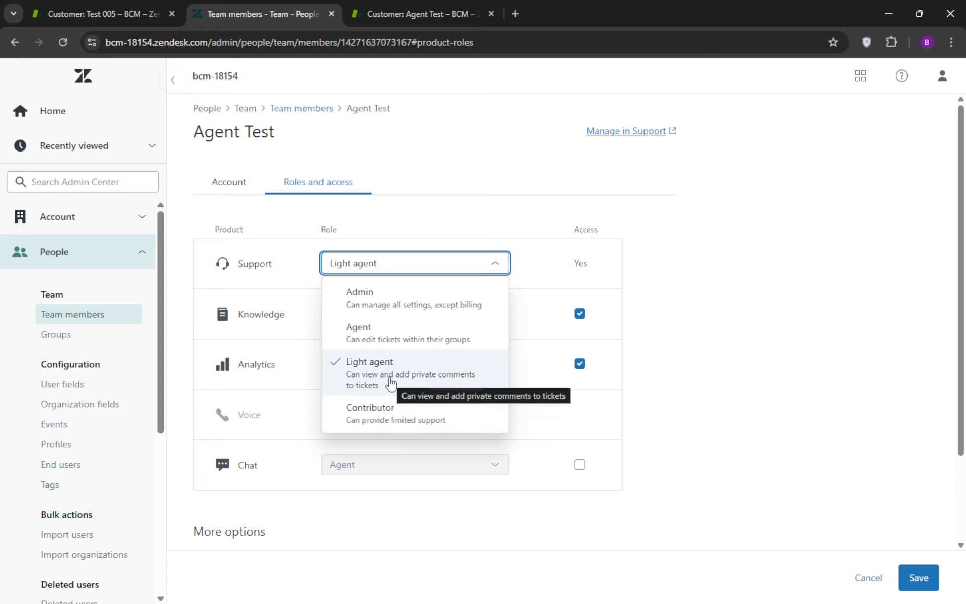
Suspend the agent from the Support profile with the reason "Other reason" and dismiss the notification
{"action": "left_click", "coordinate": [394, 1]}
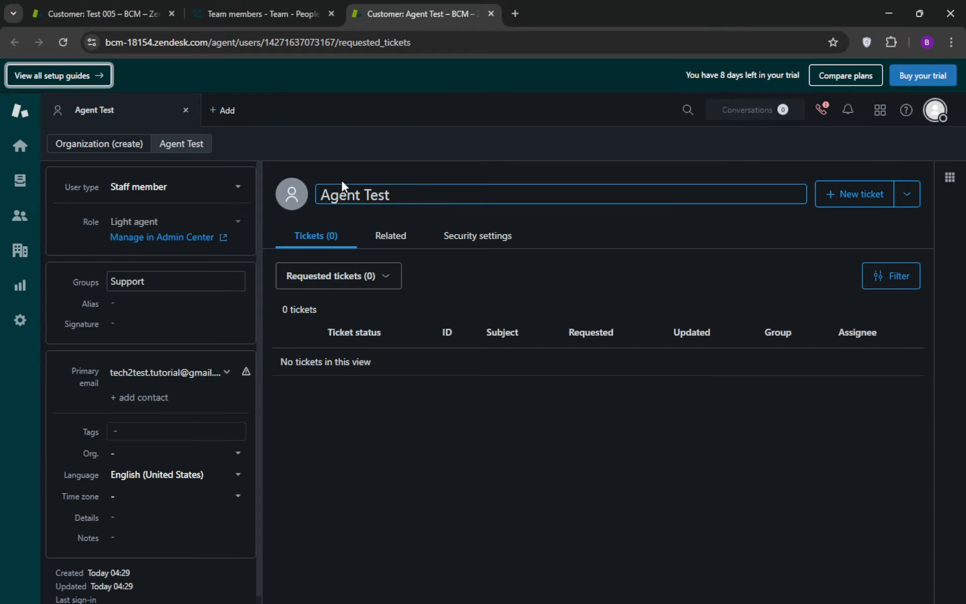
{"action": "left_click", "coordinate": [906, 197]}
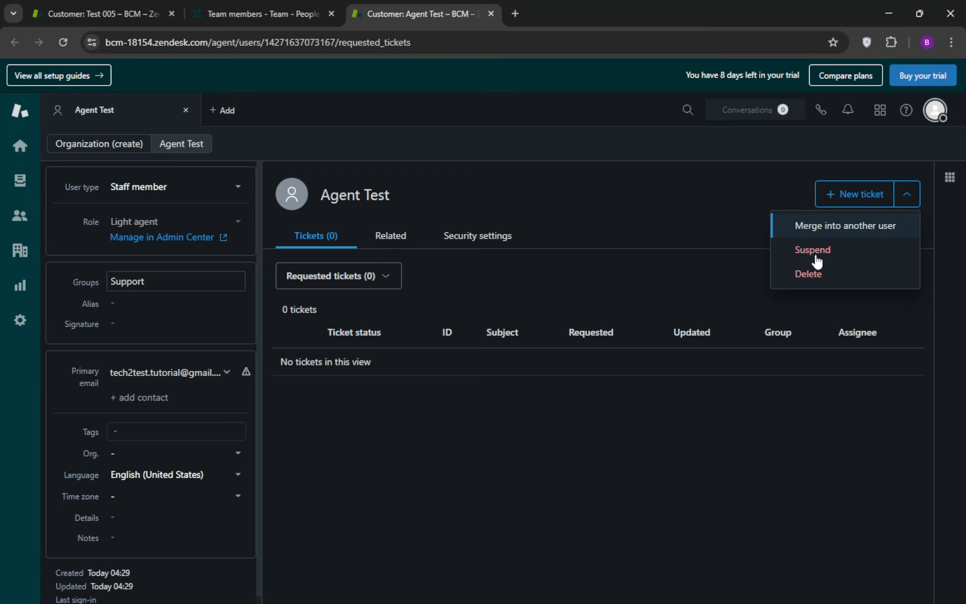
{"action": "left_click", "coordinate": [814, 251]}
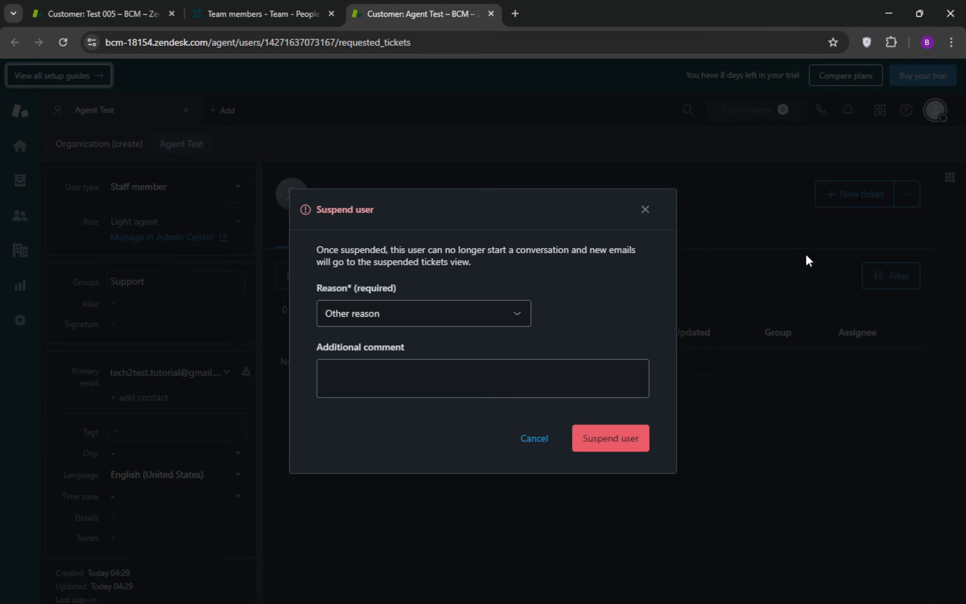
{"action": "left_click", "coordinate": [391, 373]}
{"action": "left_click", "coordinate": [613, 443]}
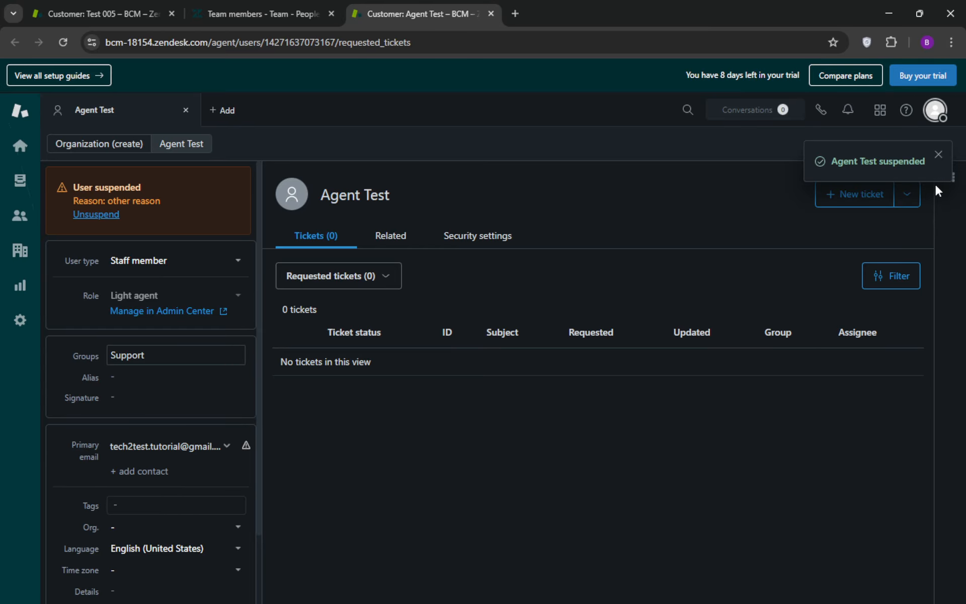
{"action": "left_click", "coordinate": [939, 156]}
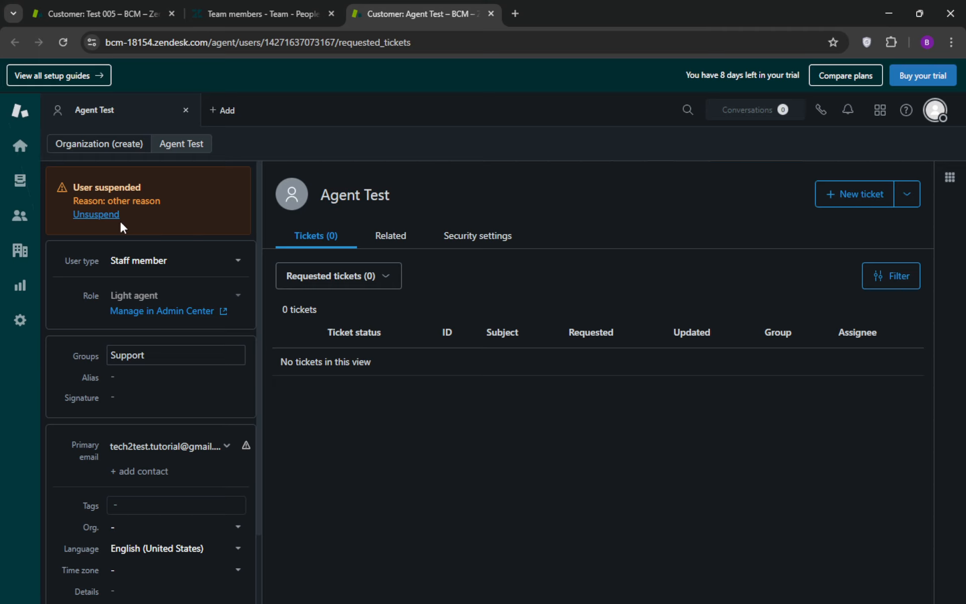
Examine the agent's product roles, access settings and Support removal information in Admin Center
{"action": "left_click", "coordinate": [281, 4]}
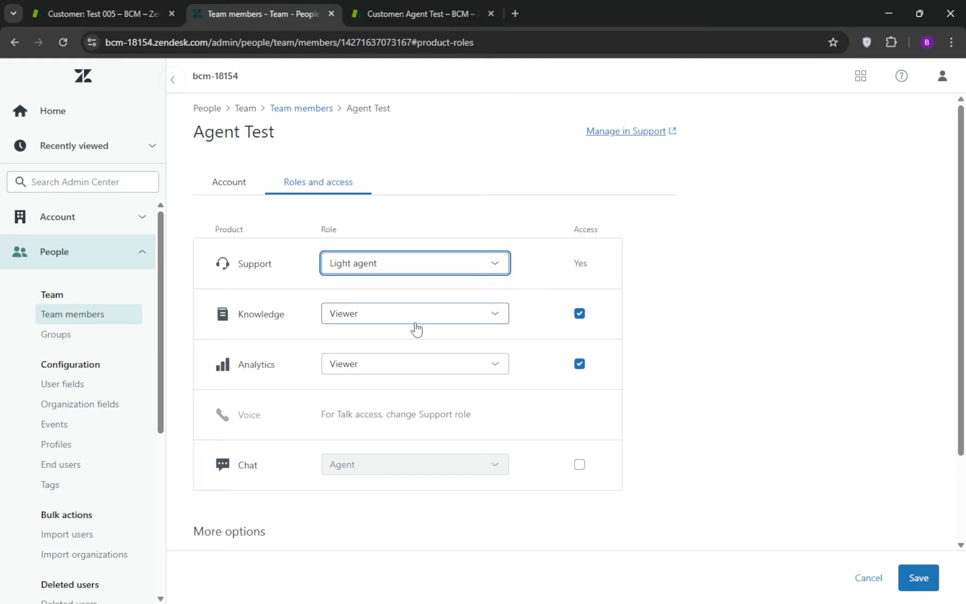
{"action": "scroll", "coordinate": [433, 330], "scroll_direction": "down", "scroll_amount": 2}
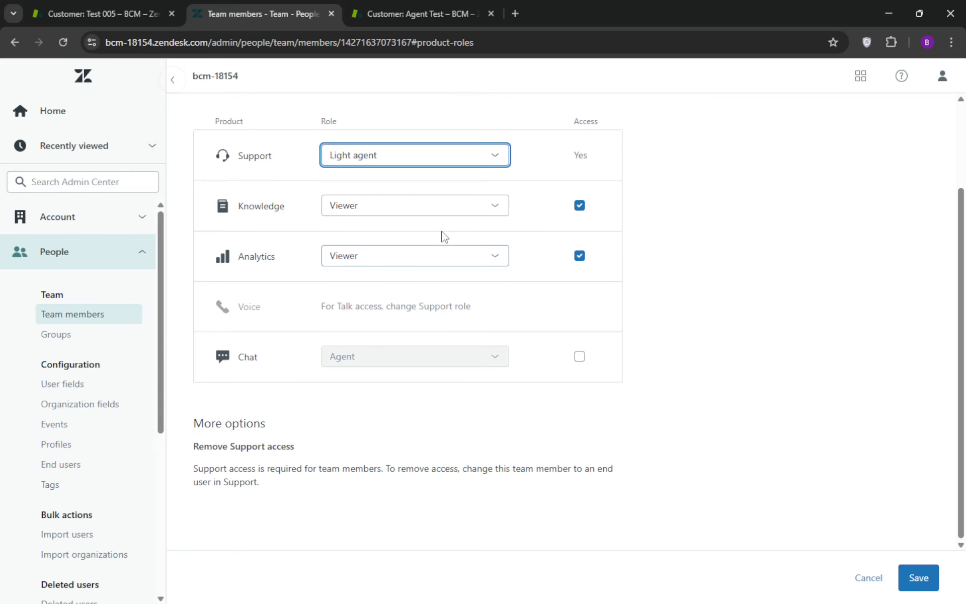
{"action": "scroll", "coordinate": [507, 262], "scroll_direction": "up", "scroll_amount": 1}
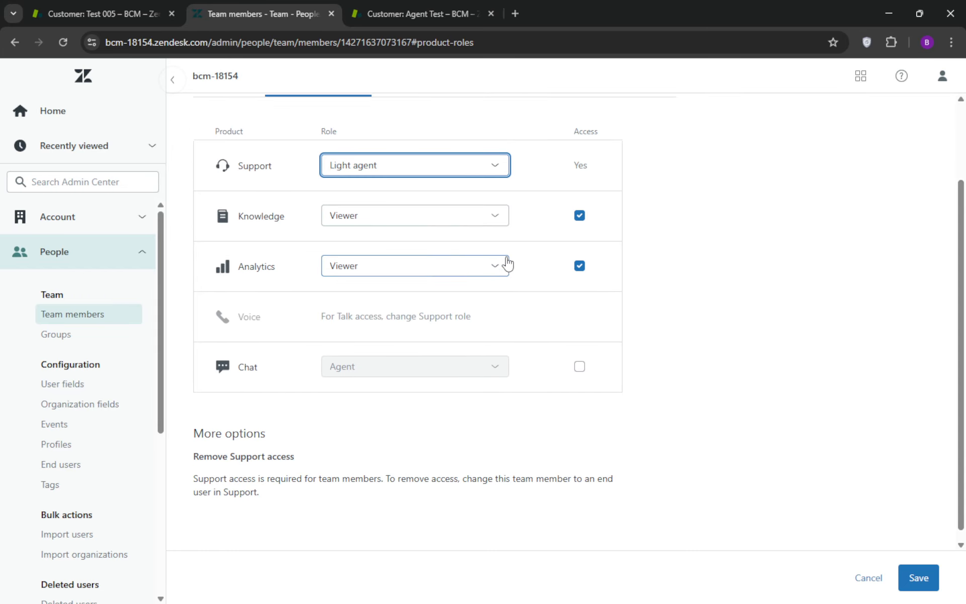
{"action": "scroll", "coordinate": [507, 263], "scroll_direction": "up", "scroll_amount": 2}
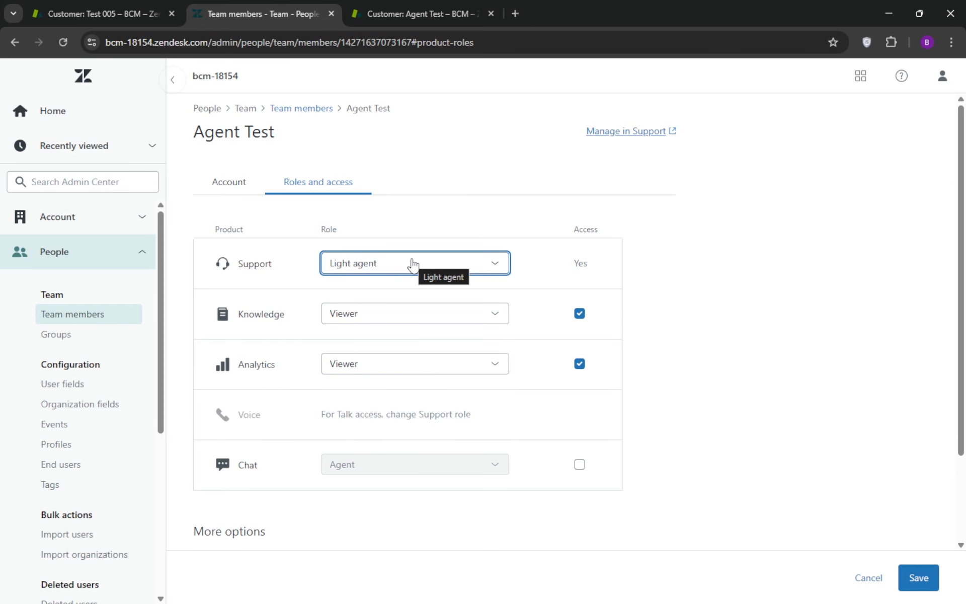
{"action": "scroll", "coordinate": [401, 271], "scroll_direction": "down", "scroll_amount": 2}
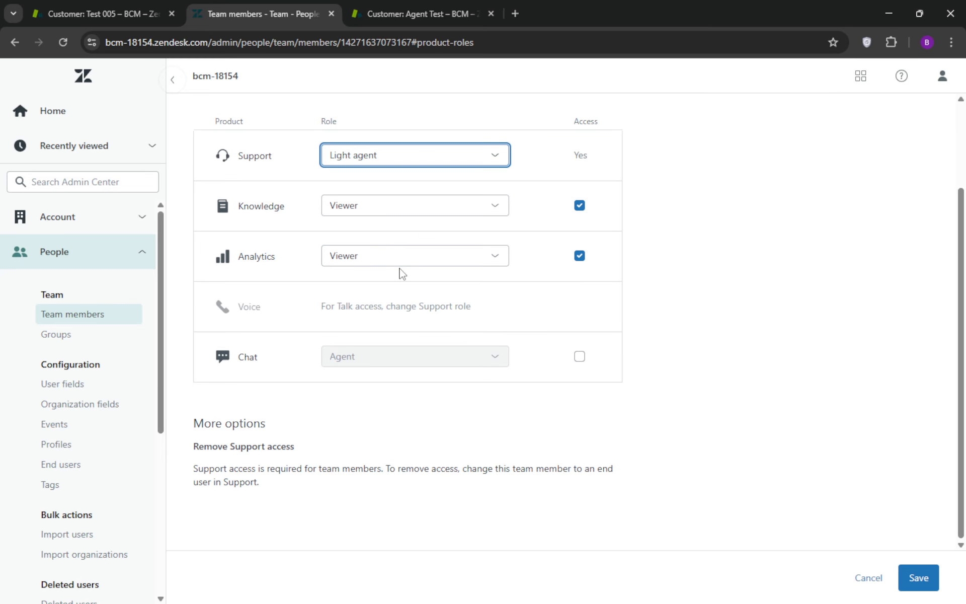
{"action": "scroll", "coordinate": [401, 275], "scroll_direction": "up", "scroll_amount": 2}
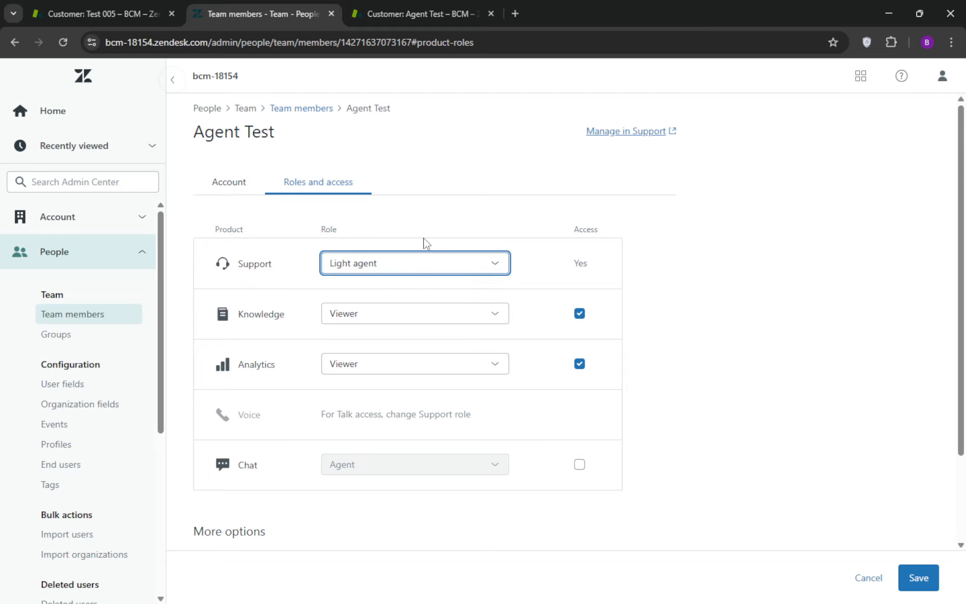
Examine the suspended agent's ticket views, available user actions and profile details in Support
{"action": "left_click", "coordinate": [400, 6]}
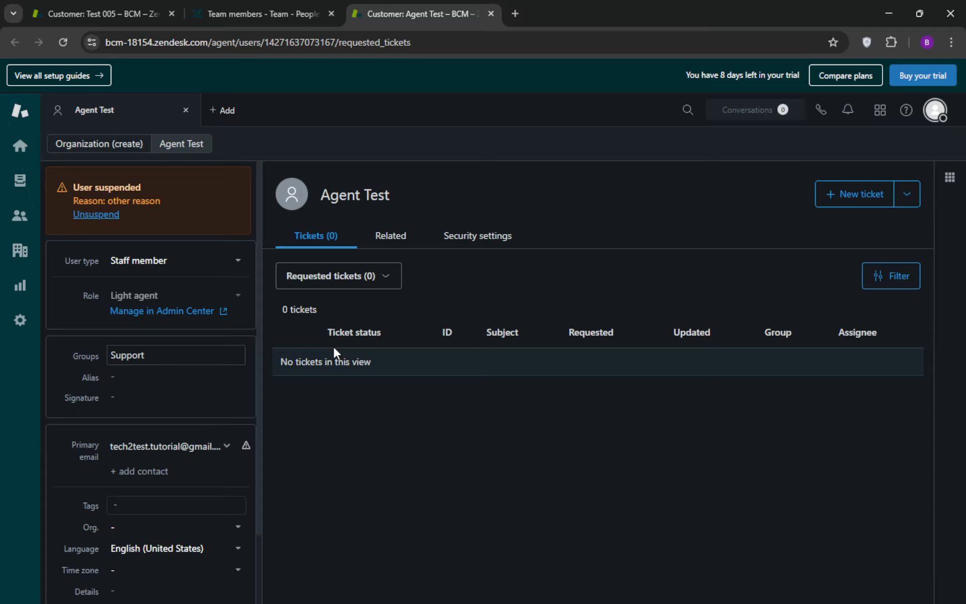
{"action": "left_click", "coordinate": [394, 284]}
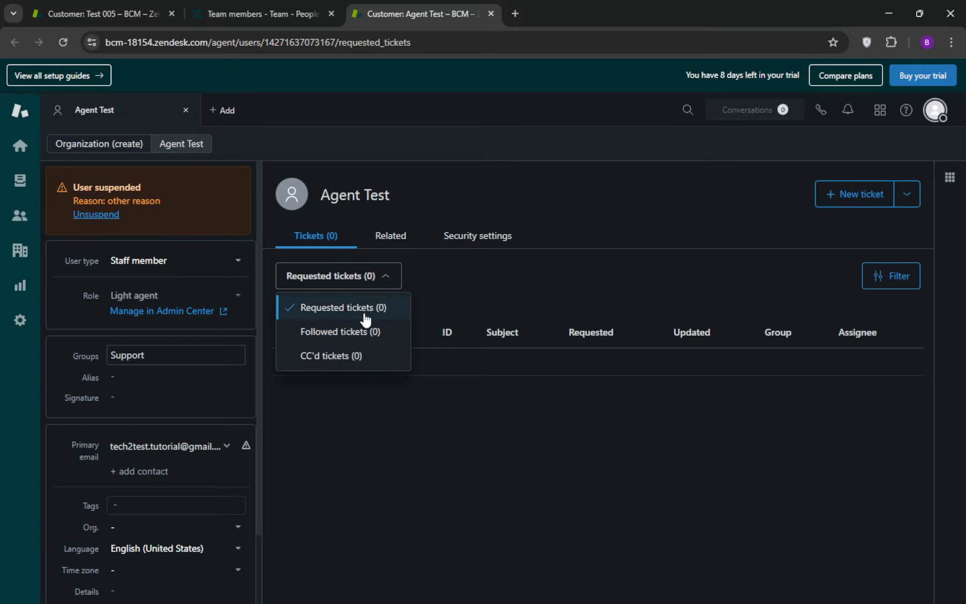
{"action": "left_click", "coordinate": [581, 207]}
{"action": "left_click", "coordinate": [907, 201]}
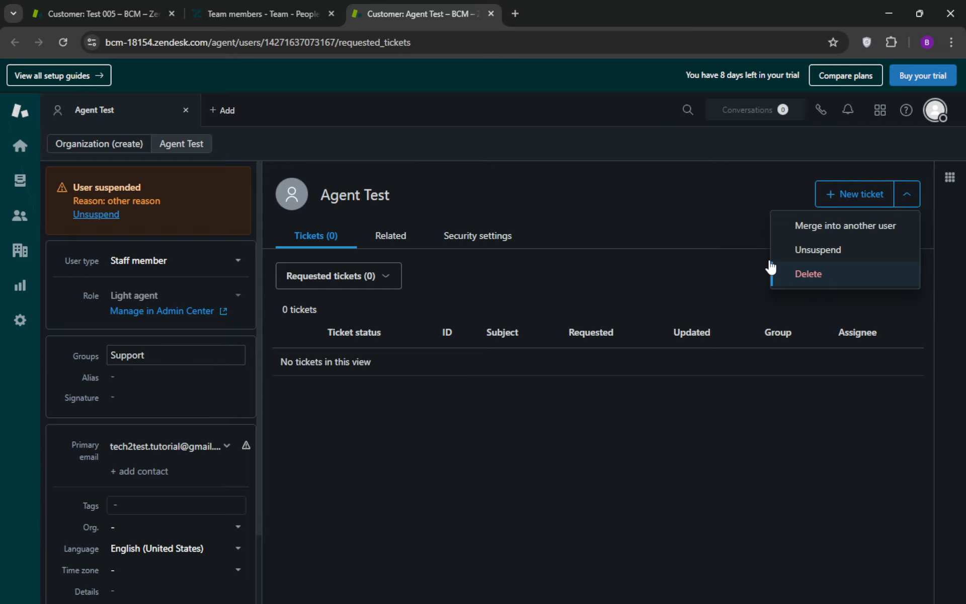
{"action": "left_click", "coordinate": [619, 193]}
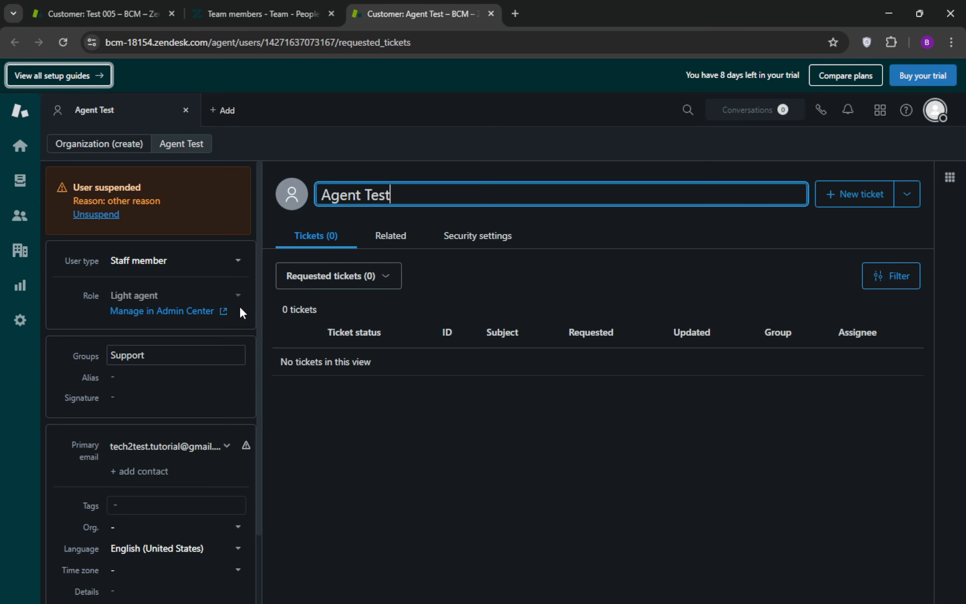
{"action": "scroll", "coordinate": [179, 372], "scroll_direction": "down", "scroll_amount": 2}
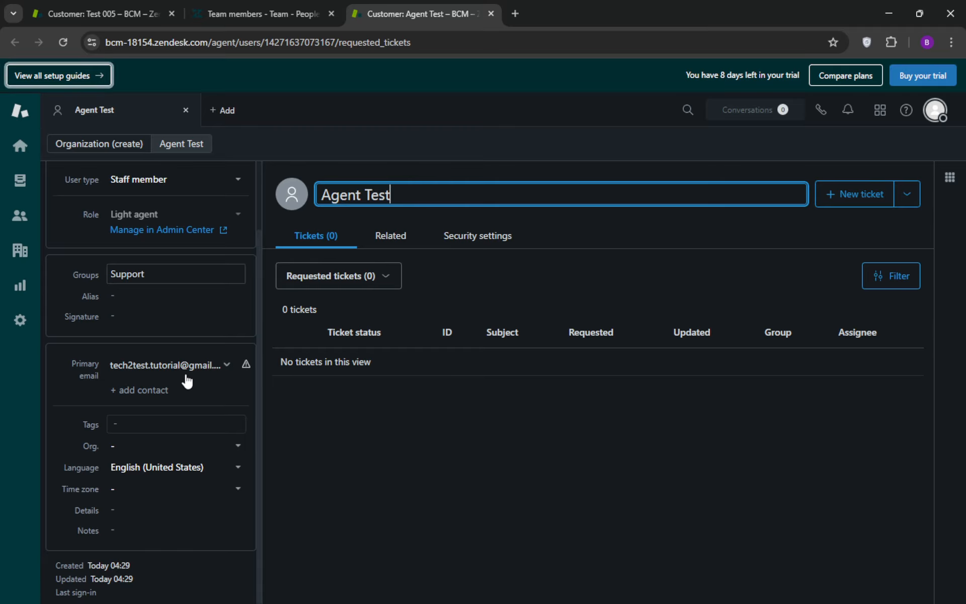
{"action": "scroll", "coordinate": [189, 373], "scroll_direction": "up", "scroll_amount": 2}
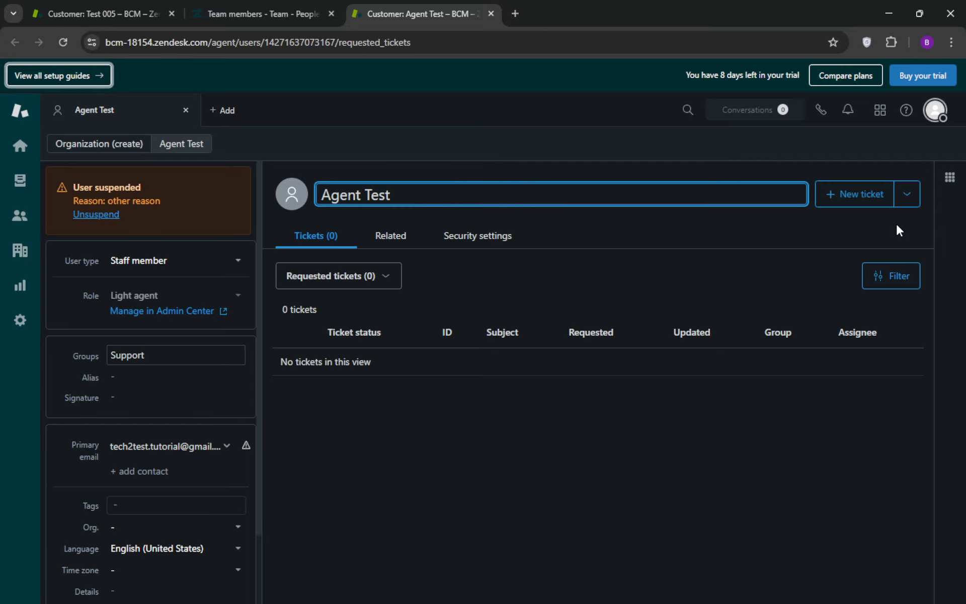
Delete the suspended agent from the Support profile
{"action": "left_click", "coordinate": [908, 197]}
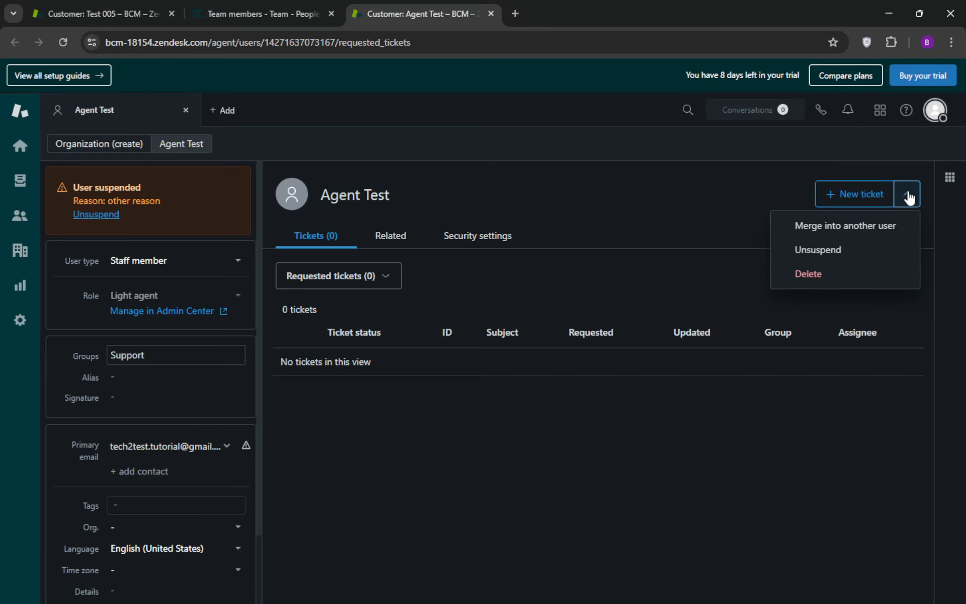
{"action": "left_click", "coordinate": [816, 275]}
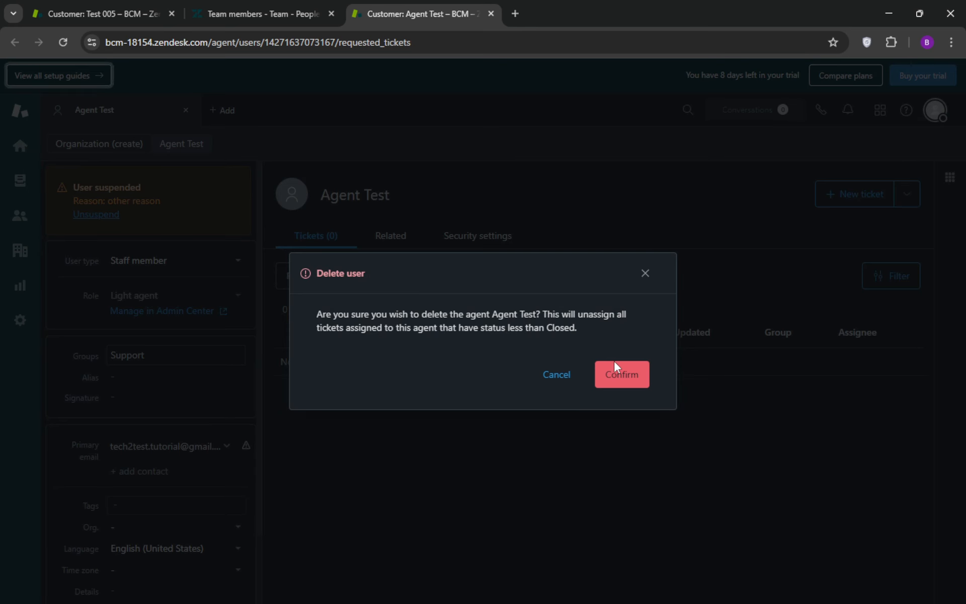